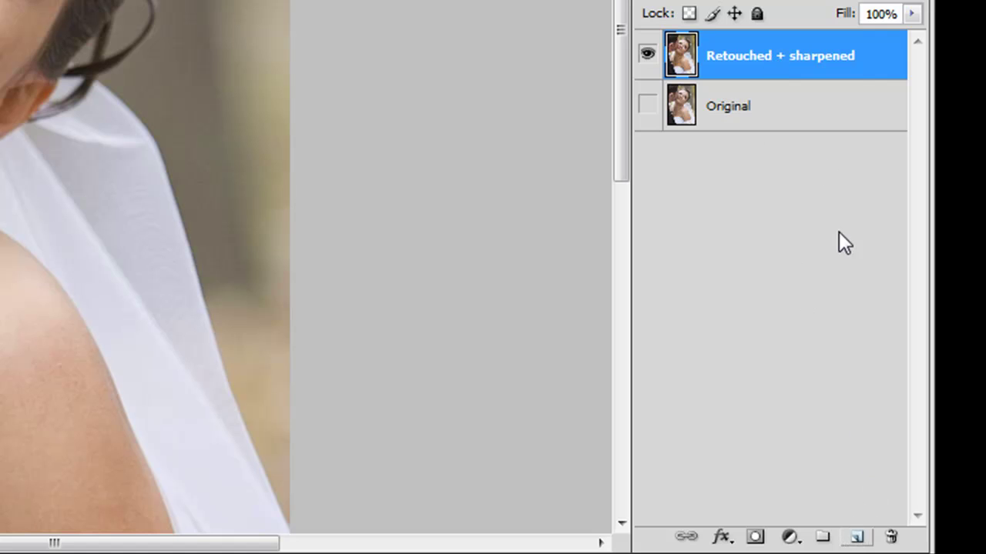
- Duplicate the Retouched + sharpened layer and apply a Gaussian Blur with a 6.0 pixel radius to the copy
mouse_move(803, 57)
left_mouse_down()
mouse_move(821, 319)
mouse_move(871, 501)
mouse_move(859, 539)
left_mouse_up()
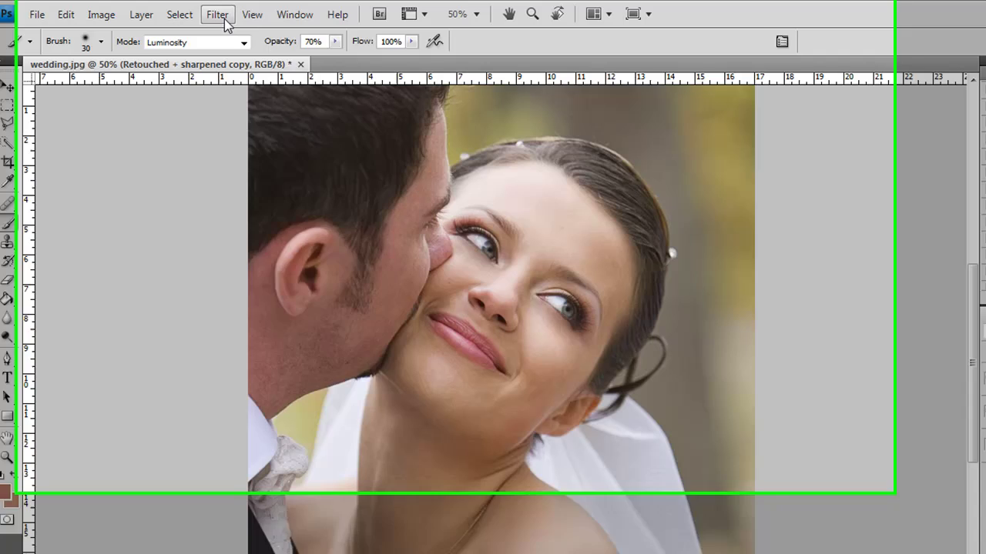
left_click(189, 11)
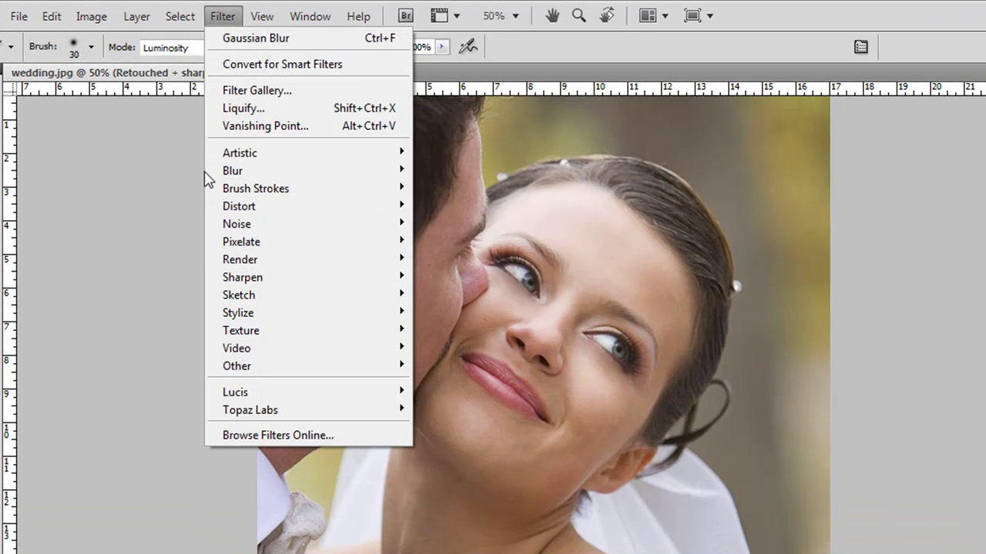
mouse_move(270, 177)
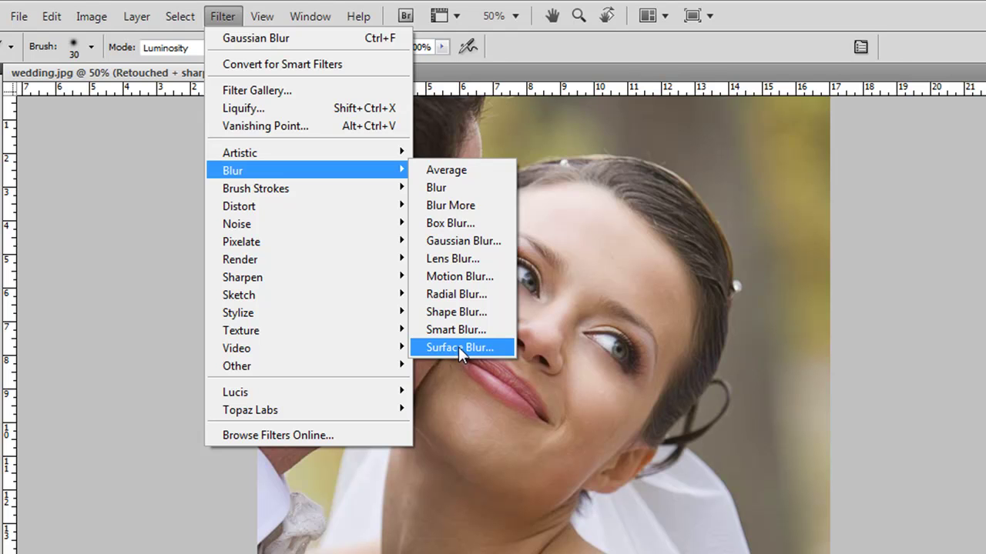
left_click(455, 243)
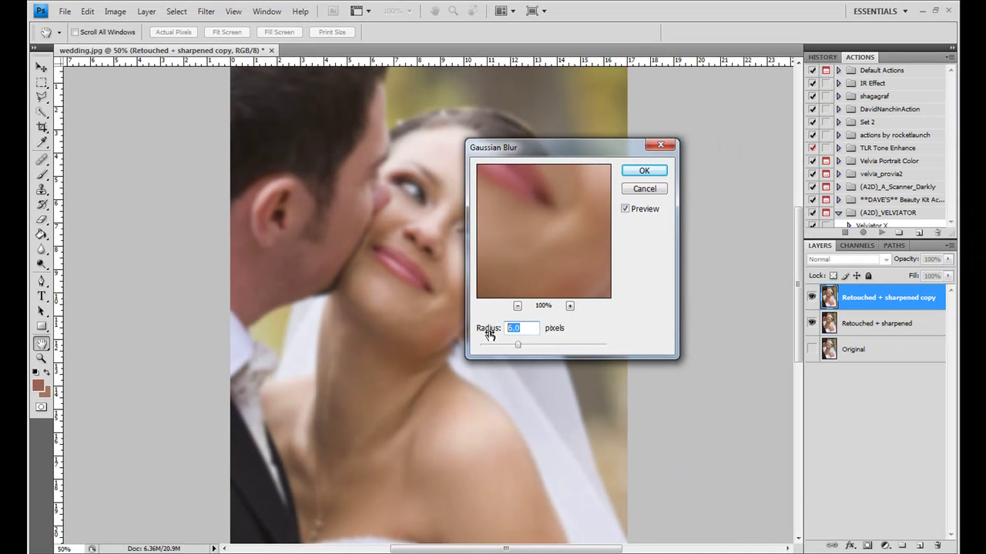
left_click(642, 170)
key("b")
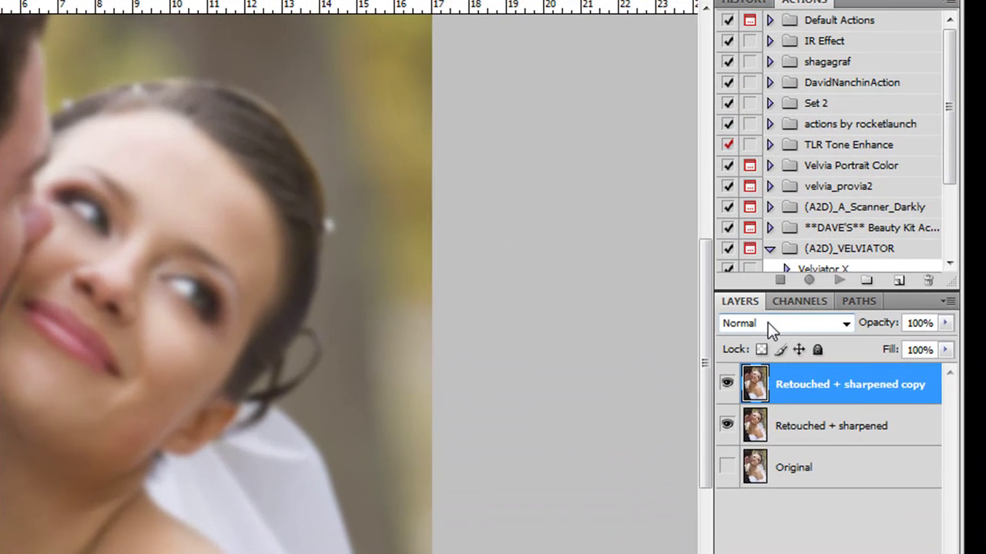
- Set the blurred copy's blend mode to Darken and its opacity to 35%
left_click(768, 322)
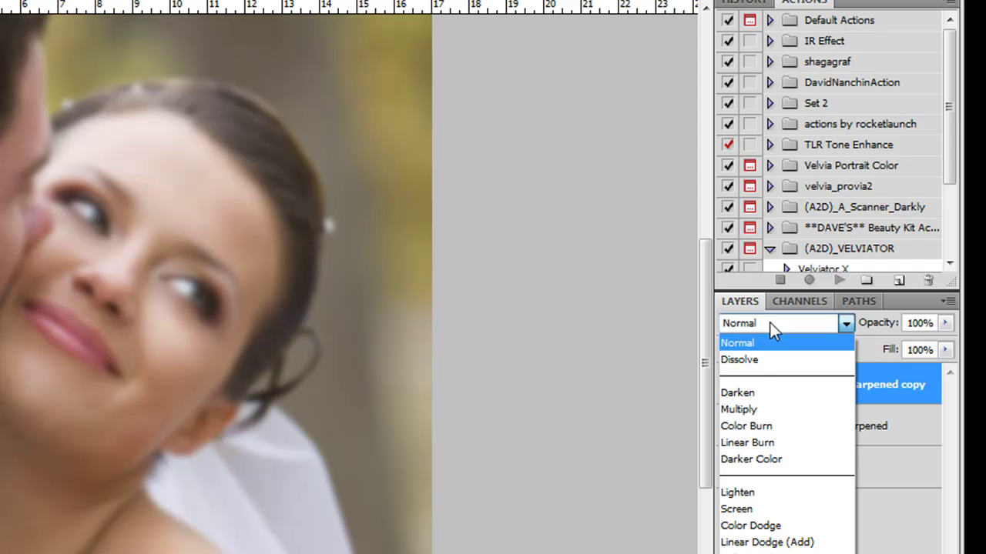
left_click(732, 393)
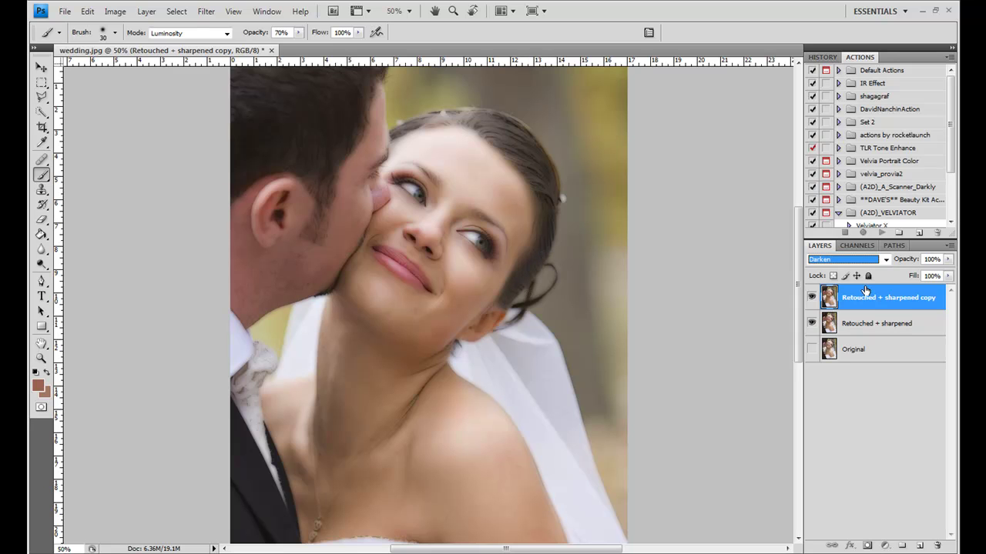
left_click(864, 325)
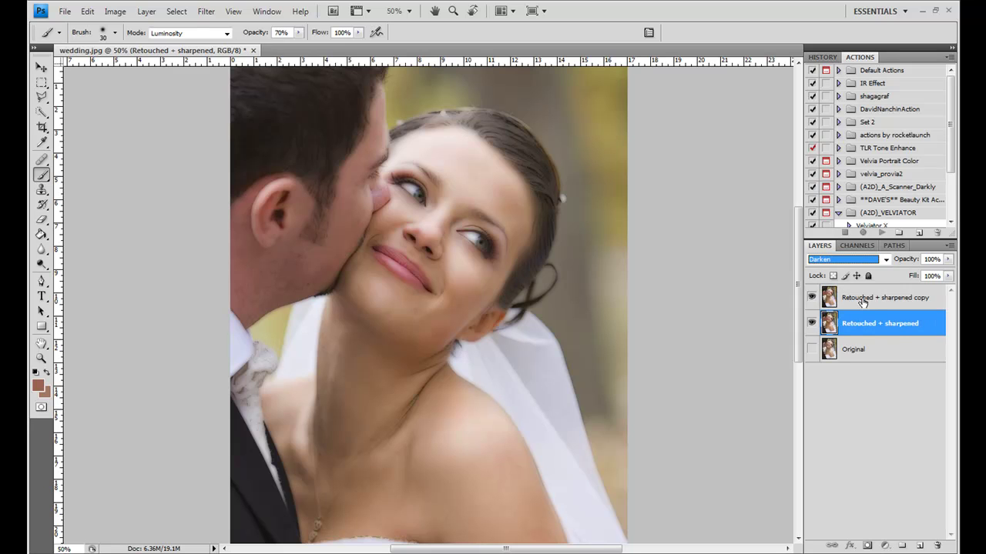
left_click(863, 303)
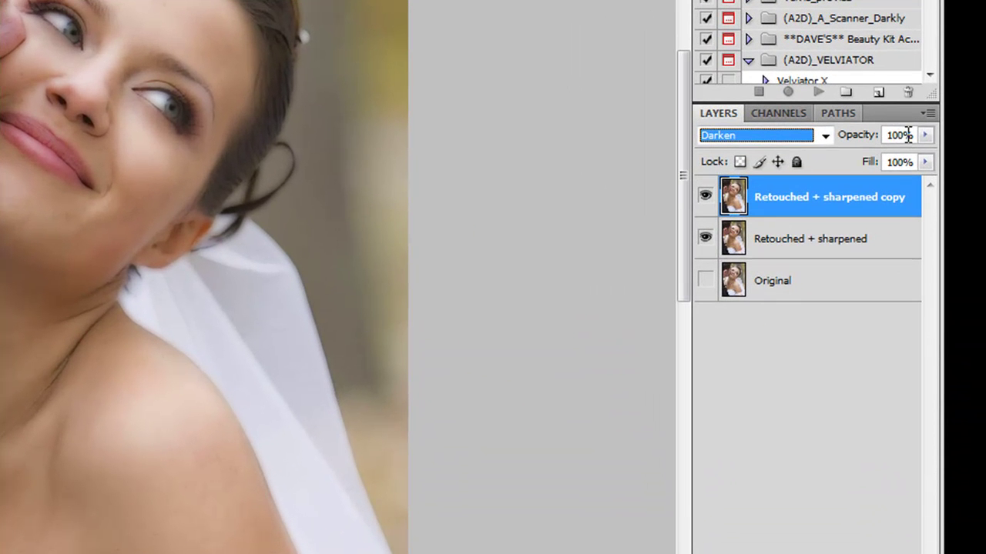
left_click(903, 135)
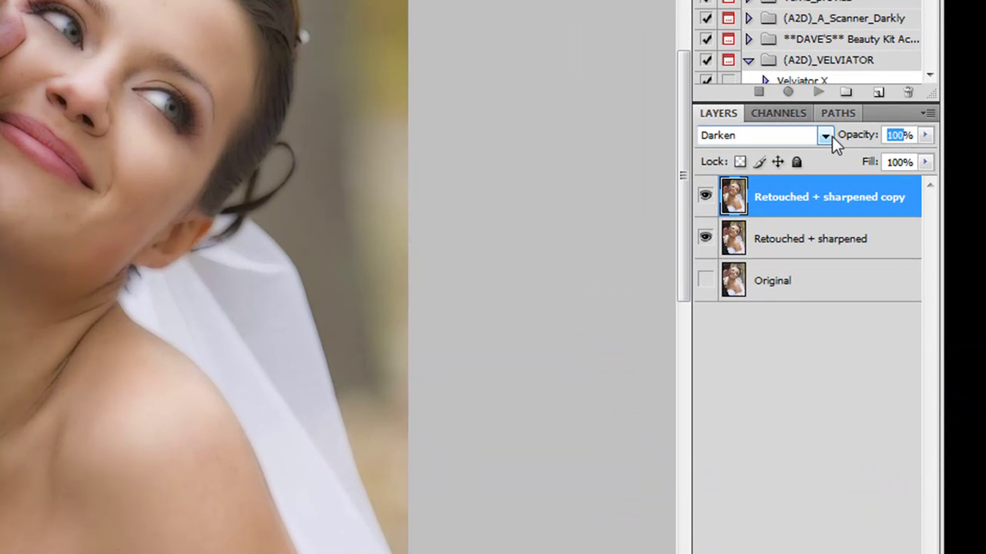
type("35")
key("Return")
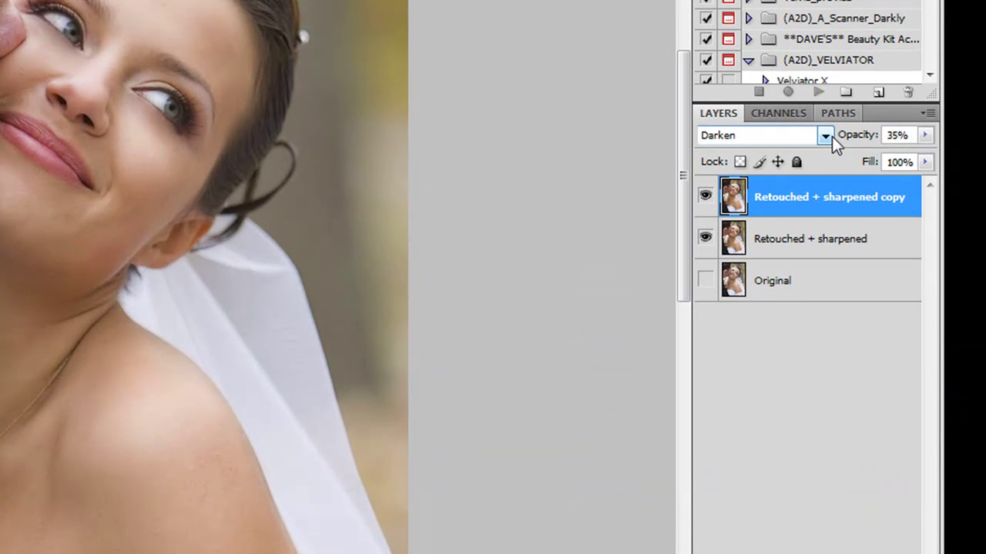
left_click(785, 229)
left_click(785, 216)
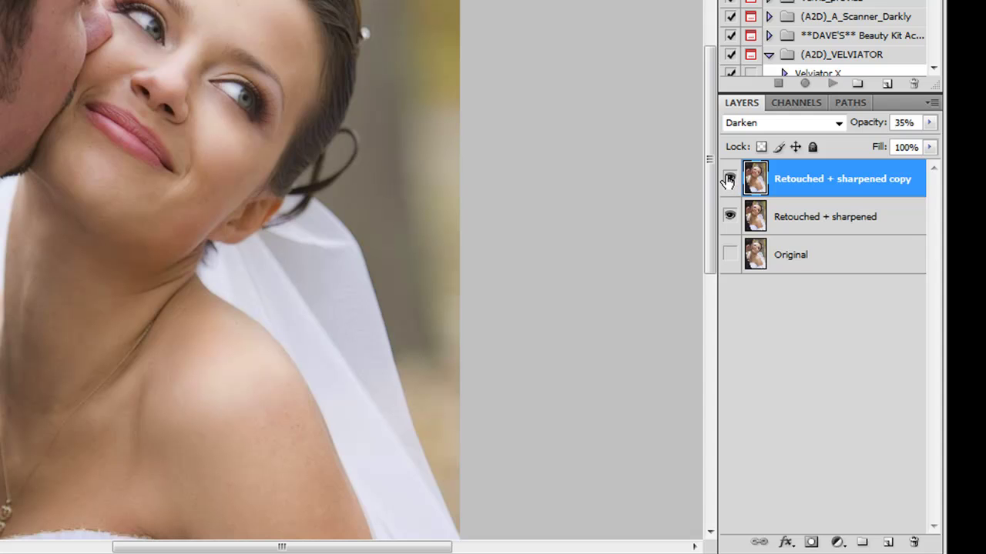
- Set the Darken layer's opacity to 40% and toggle its visibility to compare the effect on the bride's face
key("ctrl+minus")
key("ctrl+plus")
key("ctrl+plus")
key("4")
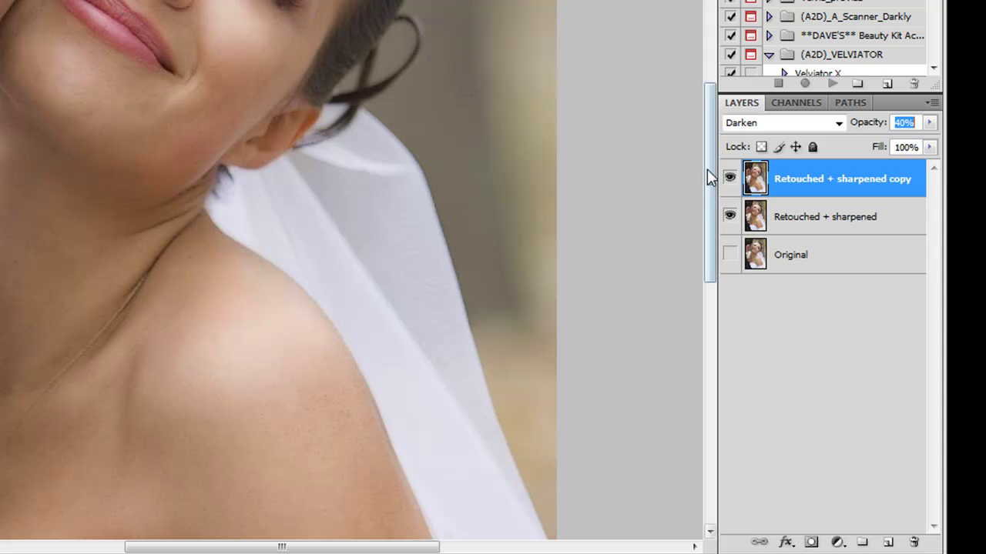
left_click_drag(710, 177, 708, 124)
left_click(729, 179)
left_click(729, 179)
left_click(728, 179)
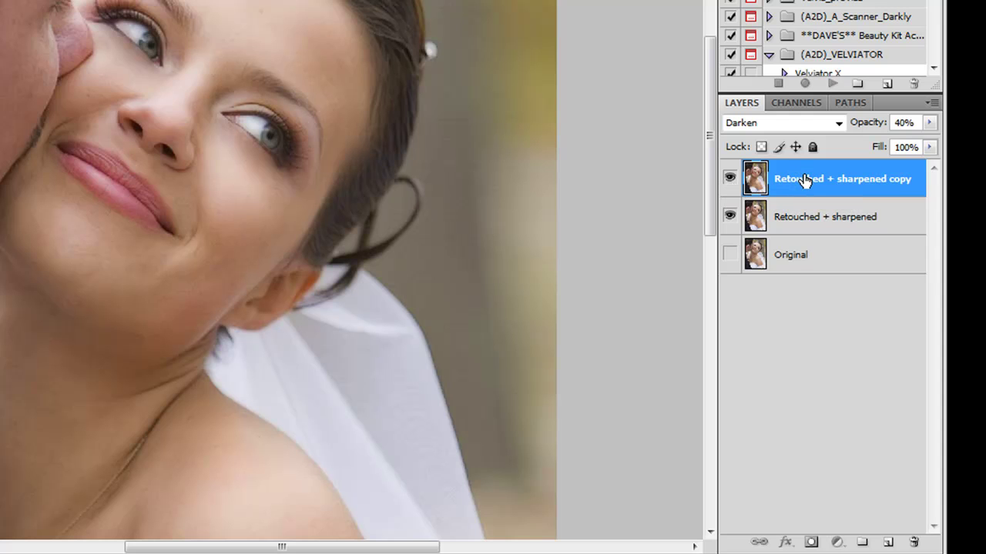
- Duplicate the Darken layer and set the new copy to Lighten blend mode at 60% opacity
mouse_move(803, 179)
left_mouse_down()
mouse_move(879, 533)
mouse_move(891, 539)
left_mouse_up()
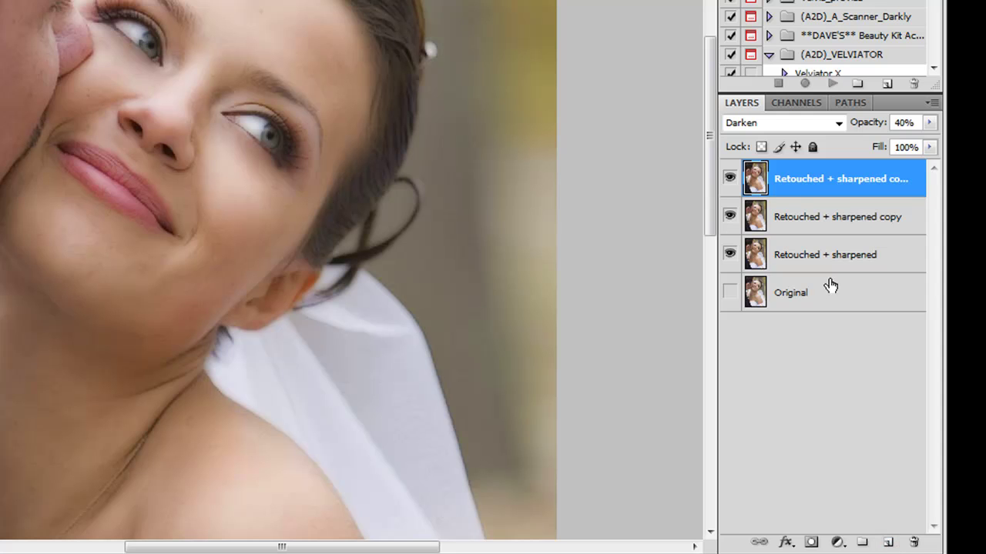
left_click(776, 126)
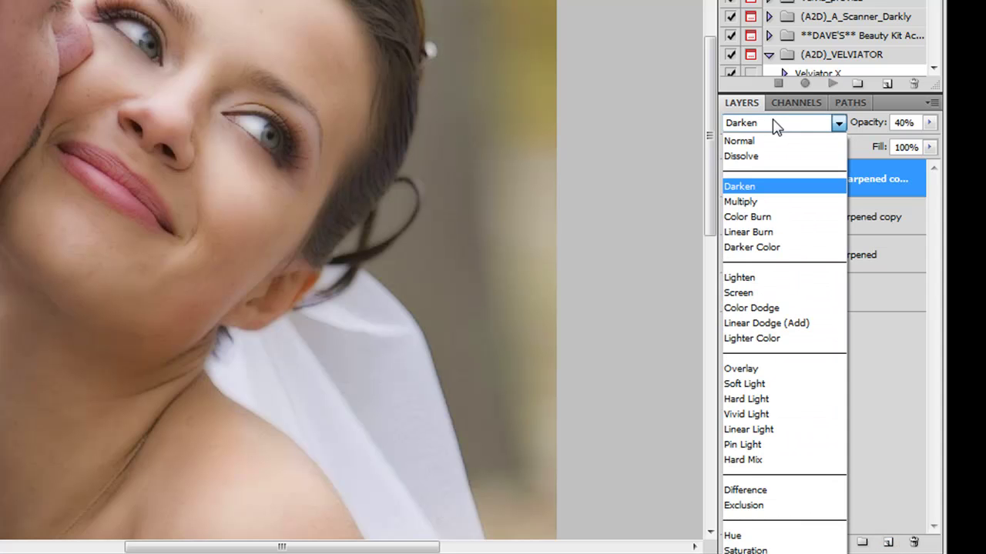
left_click(743, 278)
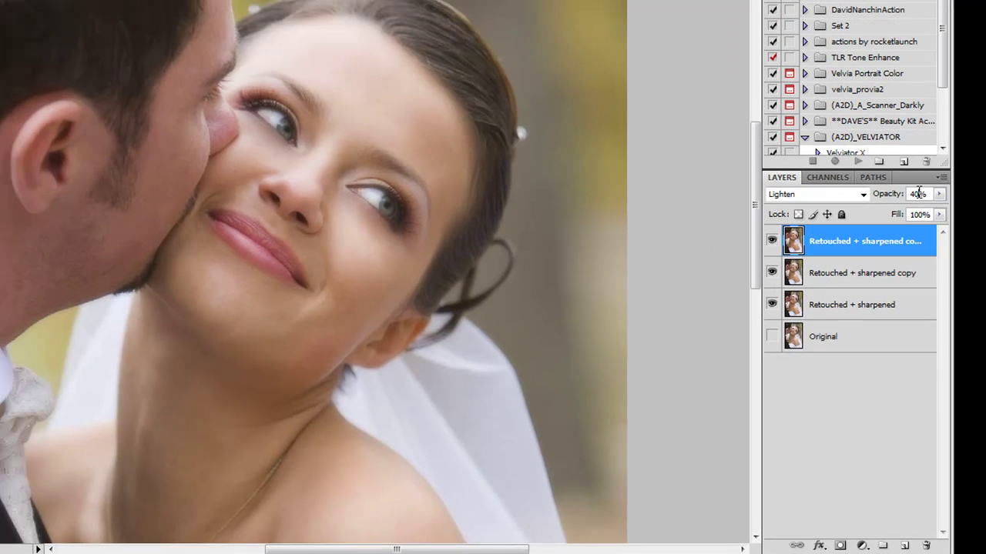
type("60")
key("Tab")
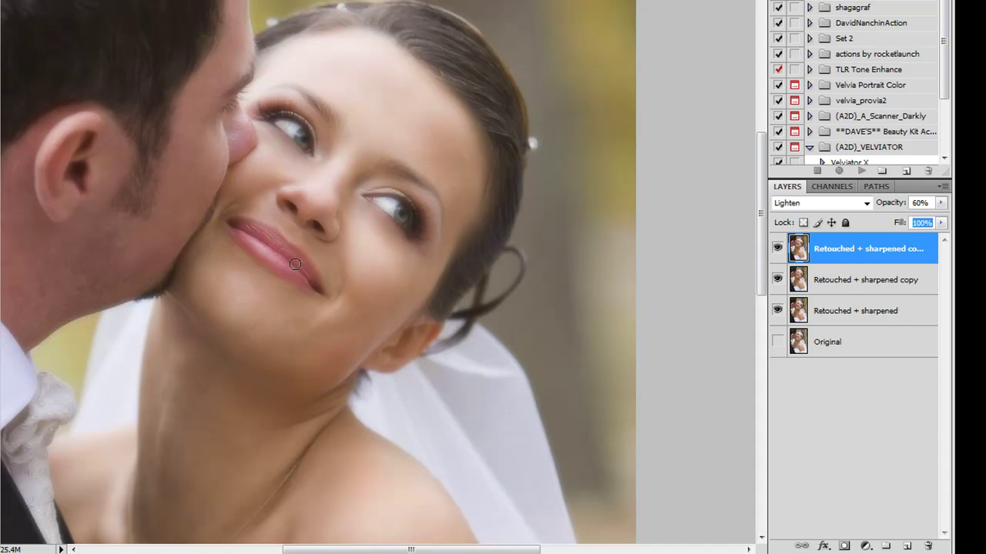
- Group the two blurred copies and toggle the group's visibility to compare the image with and without the blur
left_click(873, 281, "shift")
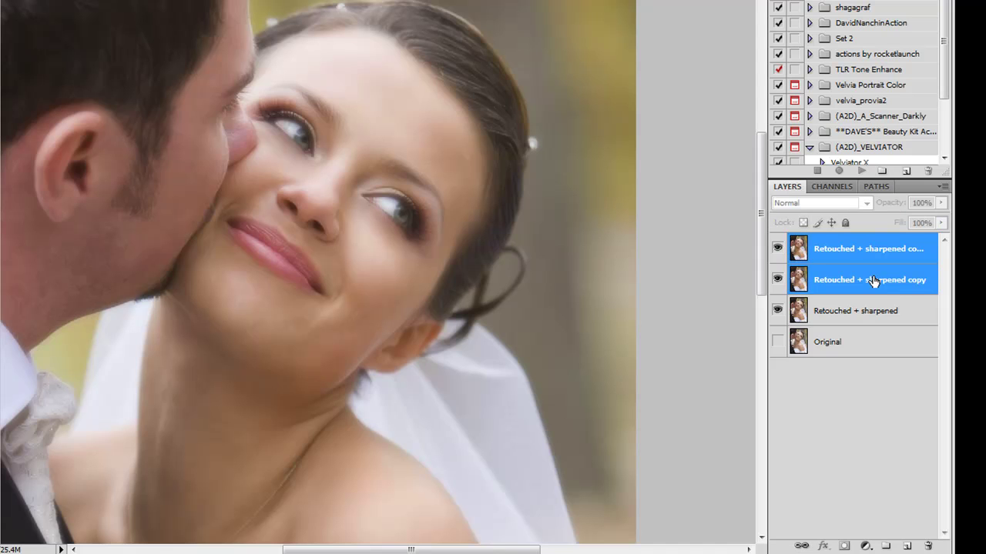
left_click_drag(874, 281, 887, 547)
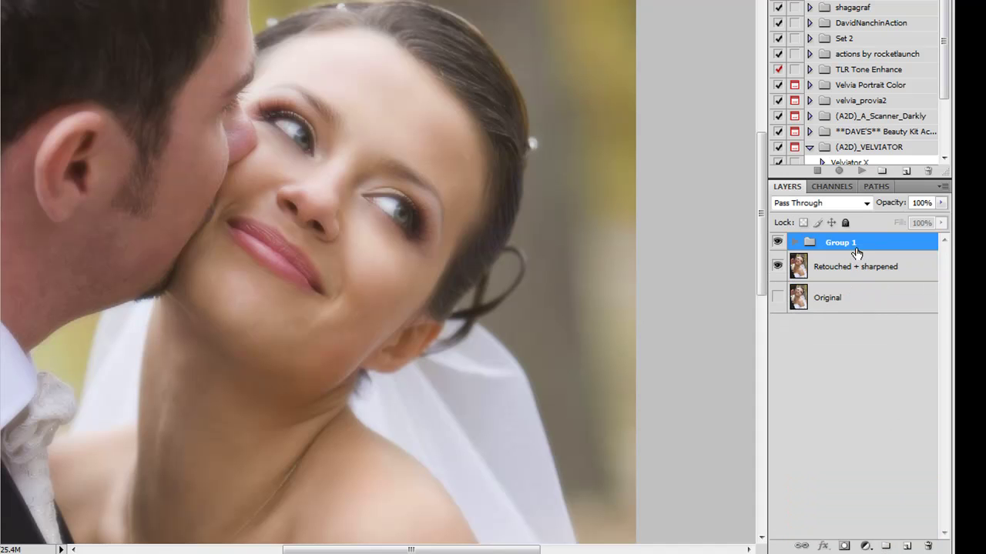
left_click(777, 242)
left_click(777, 242)
left_click(777, 243)
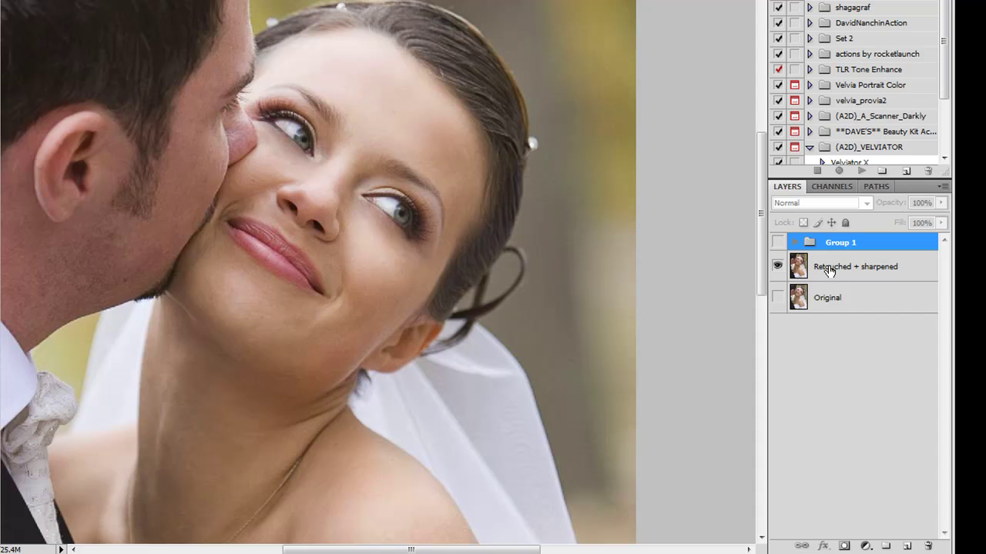
- Make Group 1 visible again and add a layer mask to it
left_click(837, 271)
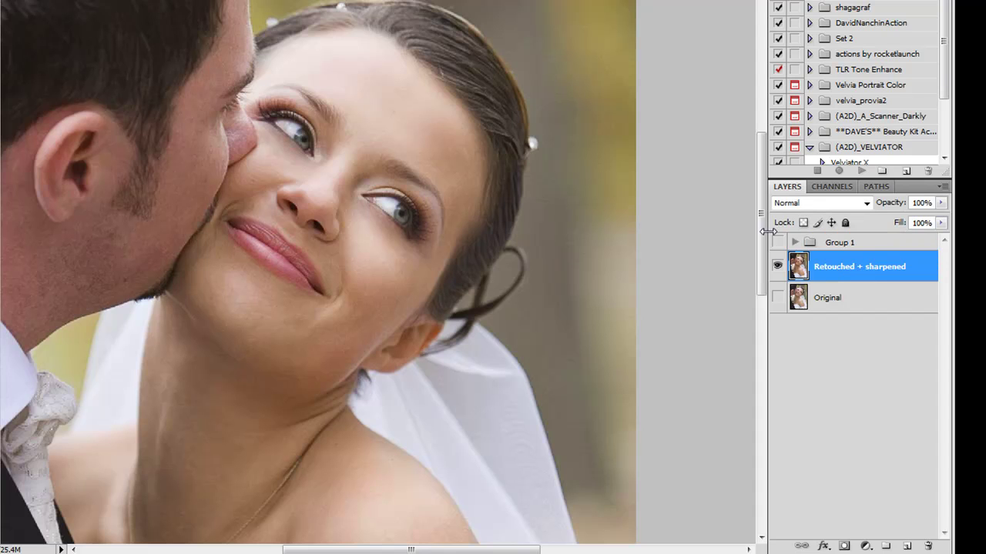
left_click(777, 243)
left_click(884, 244)
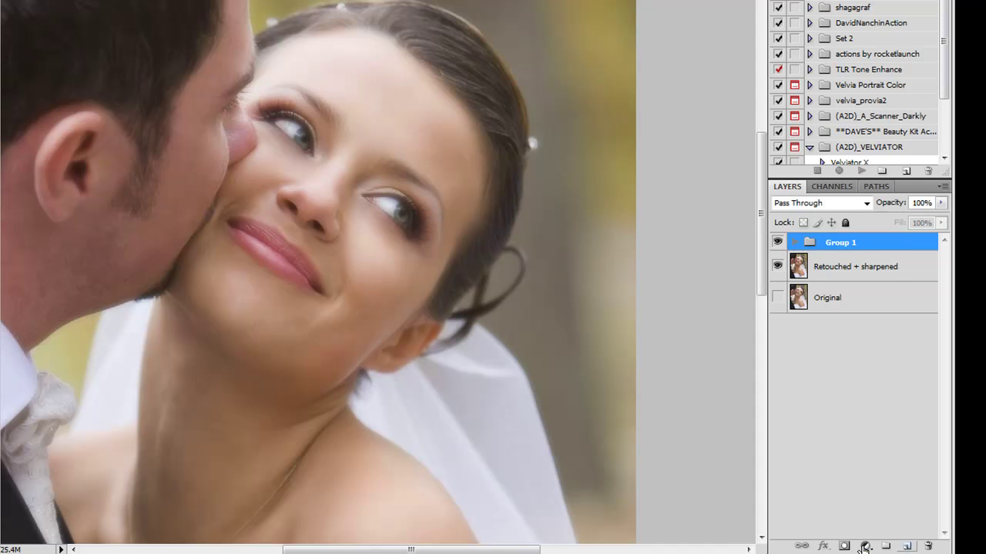
left_click(844, 546)
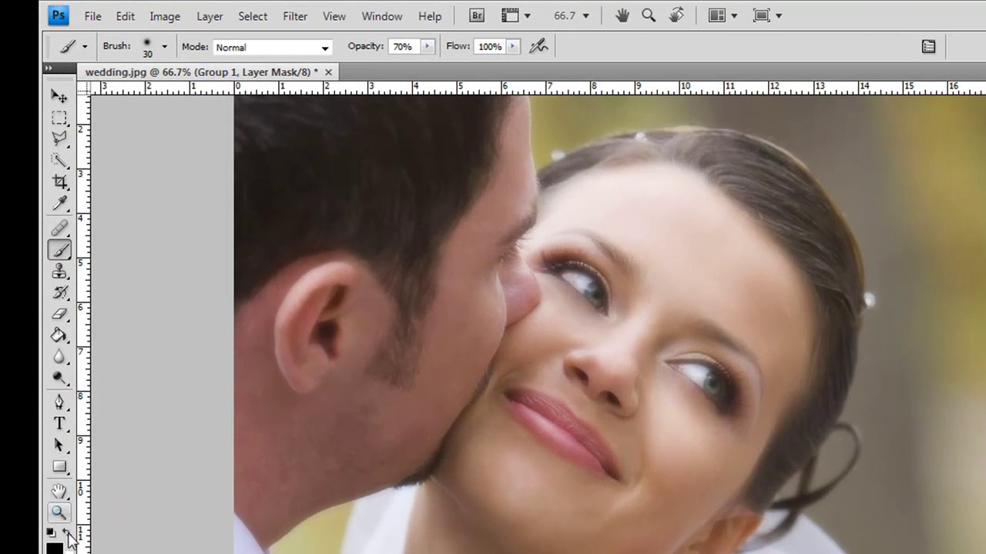
- Configure a soft 30 px brush with 0% hardness for painting on the mask
left_click(164, 47)
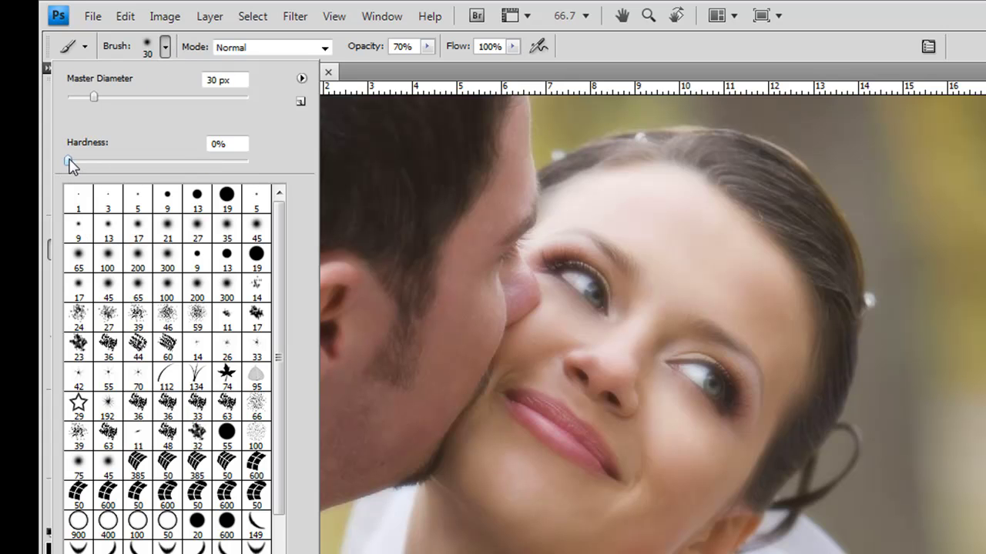
mouse_move(69, 164)
left_mouse_down()
mouse_move(270, 156)
mouse_move(68, 163)
left_mouse_up()
left_click(817, 9)
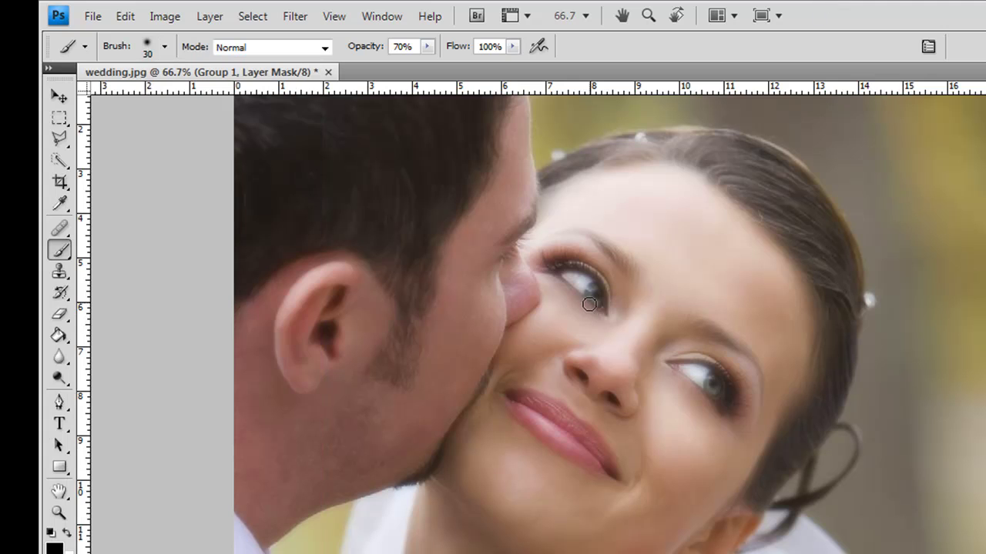
- Paint black on the group's mask over the bride's eyes and eyebrows with a slightly larger brush to restore their sharpness
key("bracketright")
left_click_drag(687, 371, 703, 373)
key("ctrl+plus")
key("ctrl+plus")
scroll(703, 371, "up", 5)
key("ctrl+minus")
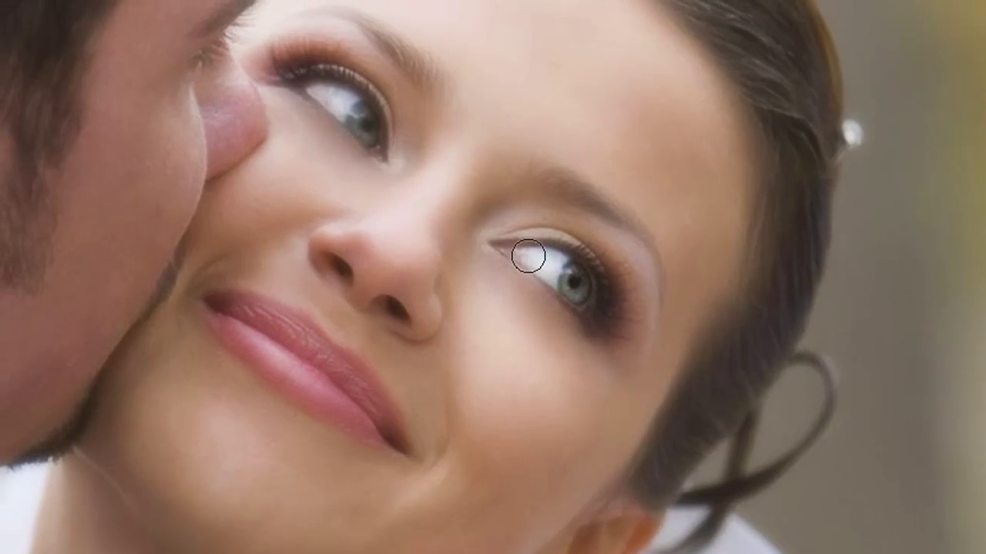
mouse_move(529, 256)
left_mouse_down()
mouse_move(517, 243)
mouse_move(568, 238)
mouse_move(616, 306)
mouse_move(609, 331)
mouse_move(501, 242)
mouse_move(543, 233)
mouse_move(586, 250)
mouse_move(627, 295)
mouse_move(631, 331)
mouse_move(588, 325)
mouse_move(539, 270)
left_mouse_up()
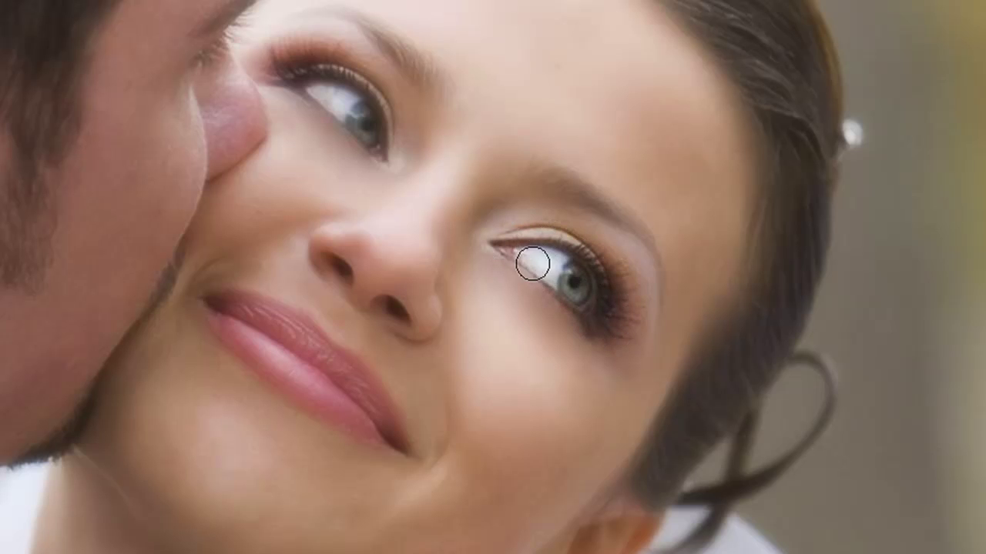
mouse_move(546, 181)
left_mouse_down()
mouse_move(539, 170)
mouse_move(644, 235)
mouse_move(662, 267)
mouse_move(660, 315)
left_mouse_up()
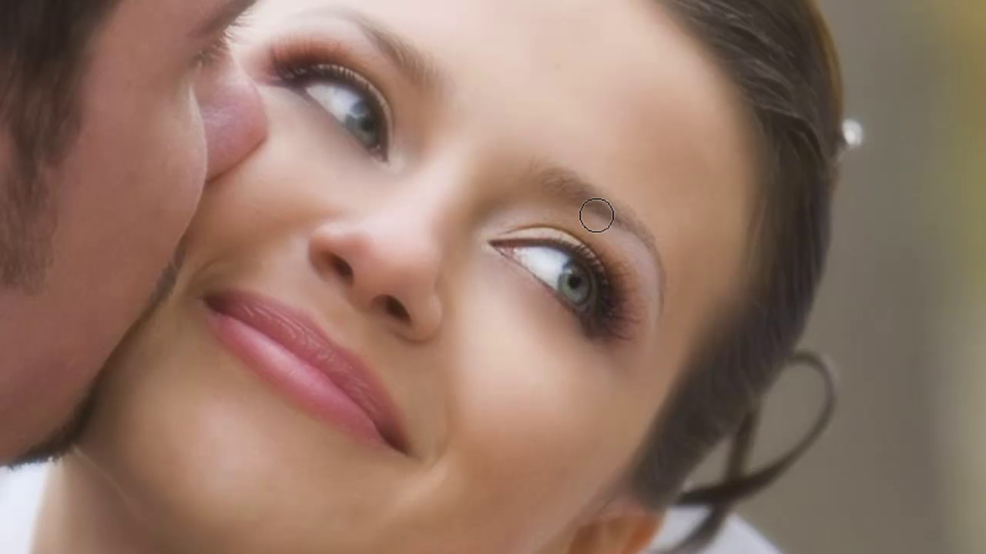
mouse_move(385, 61)
left_mouse_down()
mouse_move(427, 84)
mouse_move(390, 37)
mouse_move(340, 15)
mouse_move(290, 18)
mouse_move(278, 69)
mouse_move(268, 56)
mouse_move(338, 52)
mouse_move(296, 77)
mouse_move(385, 154)
mouse_move(374, 92)
mouse_move(353, 63)
mouse_move(381, 143)
mouse_move(323, 83)
mouse_move(267, 69)
mouse_move(313, 67)
mouse_move(360, 85)
mouse_move(381, 104)
mouse_move(382, 131)
left_mouse_up()
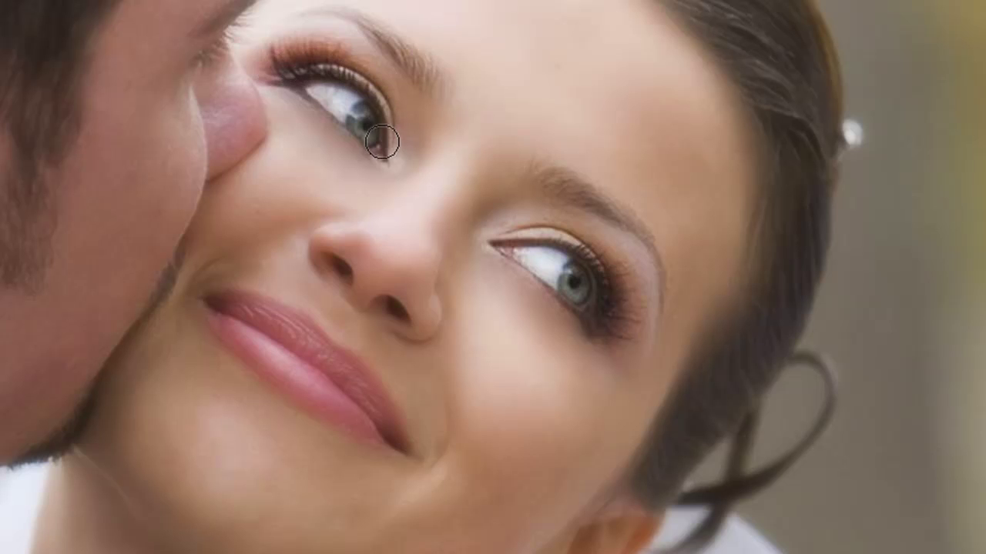
mouse_move(504, 247)
left_mouse_down()
mouse_move(577, 252)
mouse_move(602, 276)
mouse_move(607, 311)
mouse_move(599, 317)
mouse_move(513, 251)
left_mouse_up()
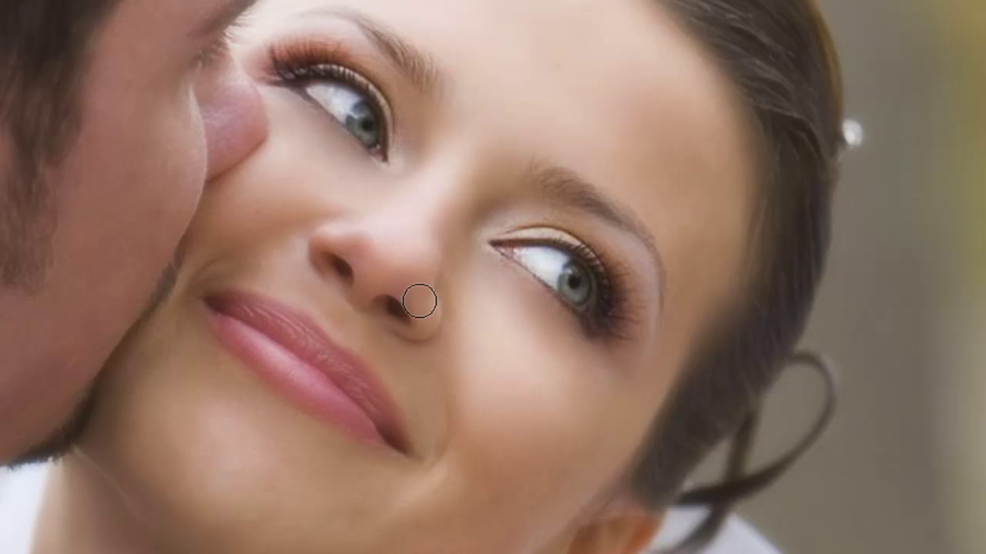
- Enlarge the brush and mask the blur off the bride's nose and lips
key("bracketright")
key("bracketright")
mouse_move(380, 307)
left_mouse_down()
mouse_move(418, 331)
mouse_move(432, 327)
mouse_move(334, 277)
mouse_move(311, 254)
mouse_move(332, 240)
left_mouse_up()
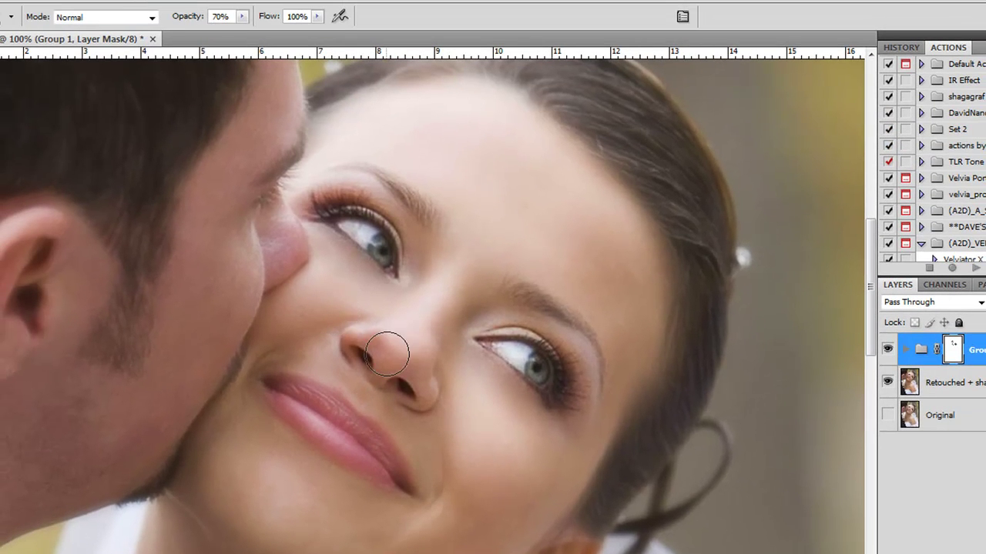
mouse_move(398, 451)
left_mouse_down()
mouse_move(388, 477)
mouse_move(389, 450)
mouse_move(330, 402)
mouse_move(301, 389)
mouse_move(272, 391)
mouse_move(263, 404)
mouse_move(385, 458)
mouse_move(396, 477)
mouse_move(292, 400)
left_mouse_up()
- Raise the brush opacity to 100% and paint over both of the bride's eyes again on the mask
left_click_drag(242, 16, 339, 30)
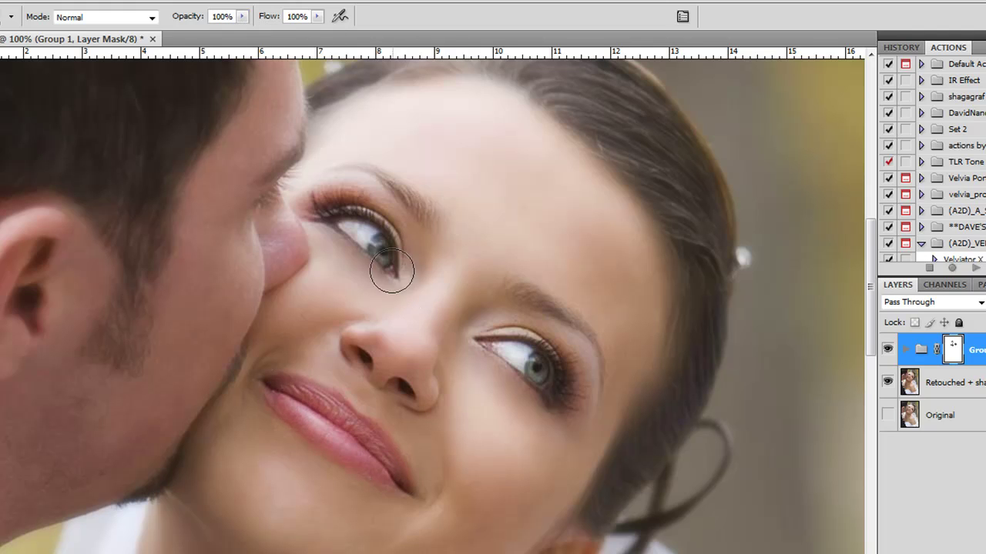
mouse_move(382, 251)
left_mouse_down()
mouse_move(333, 211)
mouse_move(351, 223)
left_mouse_up()
left_click_drag(490, 341, 552, 378)
- Enlarge the brush further and paint on the mask over the bride's hair to bring back its detail
key("ctrl+minus")
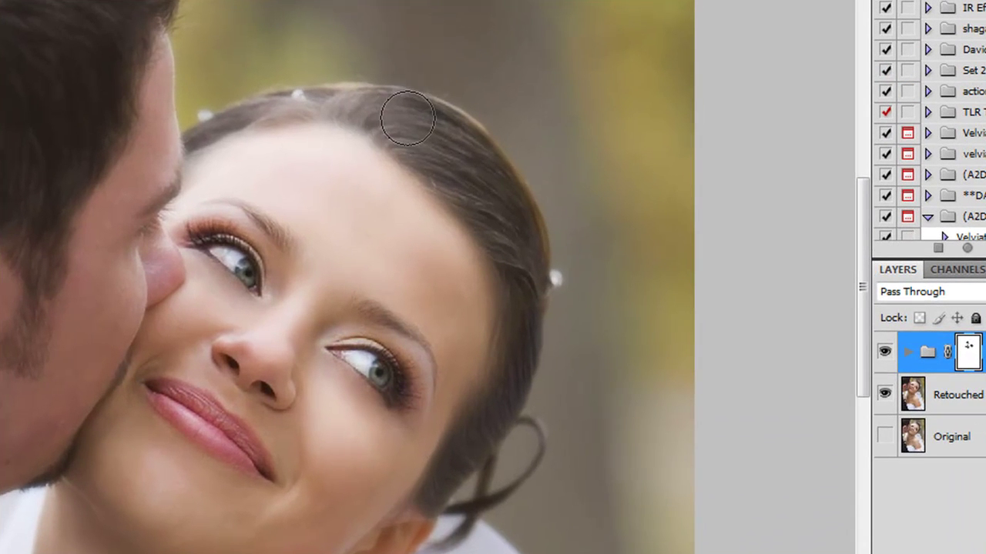
key("bracketright")
key("bracketright")
key("bracketright")
key("bracketright")
mouse_move(420, 122)
left_mouse_down()
mouse_move(505, 239)
mouse_move(489, 170)
mouse_move(376, 106)
mouse_move(336, 104)
mouse_move(474, 177)
mouse_move(526, 296)
mouse_move(522, 360)
mouse_move(471, 472)
mouse_move(362, 553)
left_mouse_up()
left_click_drag(300, 102, 201, 134)
mouse_move(283, 101)
left_mouse_down()
mouse_move(353, 96)
mouse_move(409, 125)
left_mouse_up()
scroll(469, 308, "down", 2)
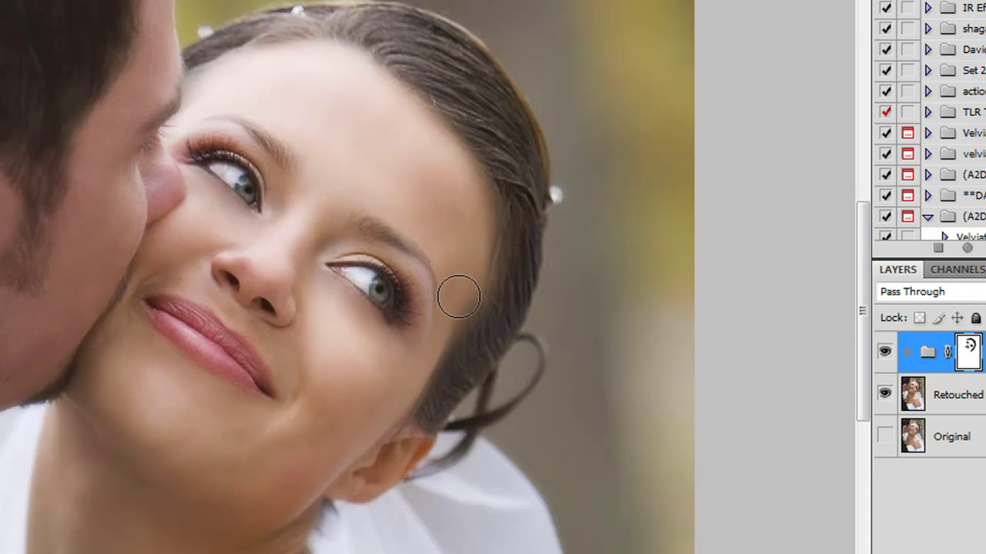
- Duplicate the masked Group 1 to intensify the soft glow beyond its full opacity
scroll(459, 296, "down", 1)
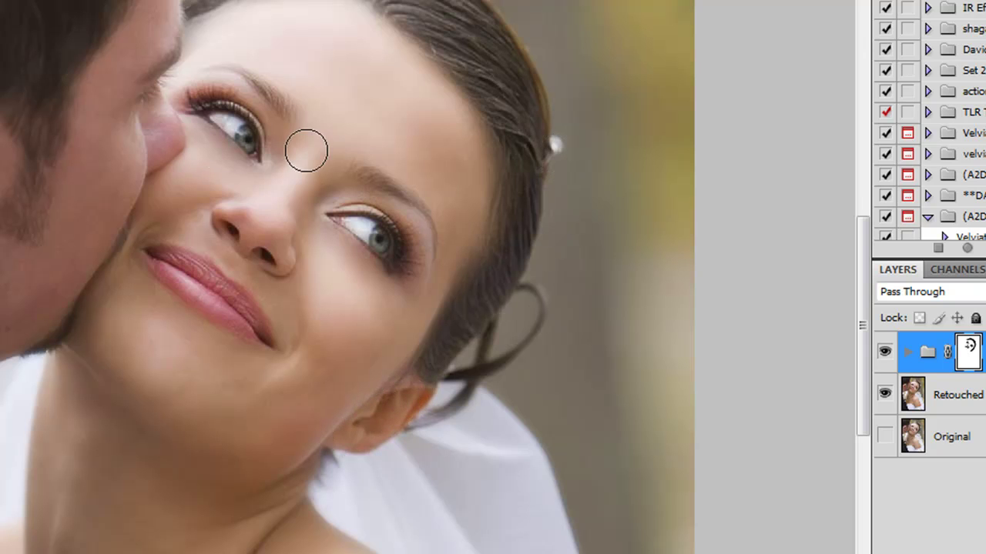
scroll(308, 157, "up", 2)
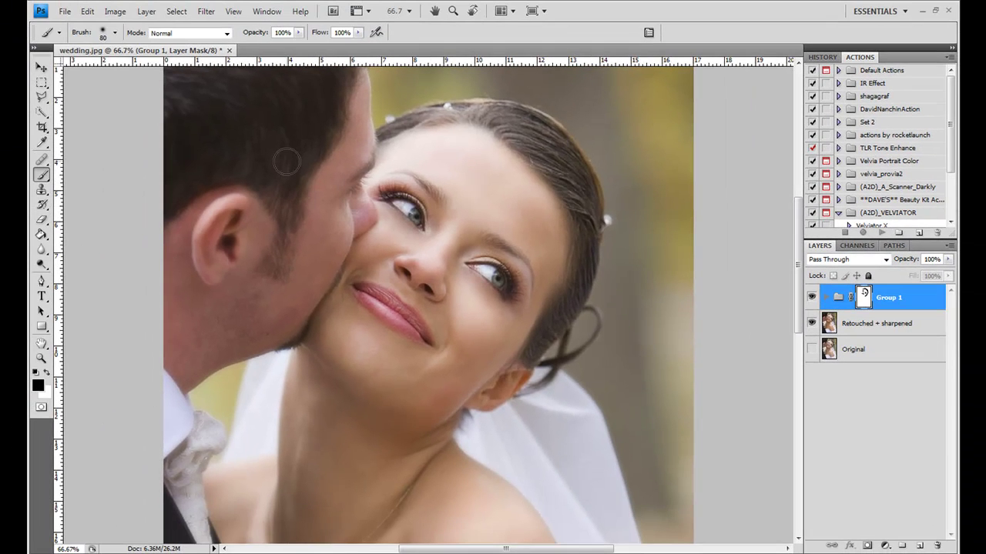
scroll(209, 130, "up", 1)
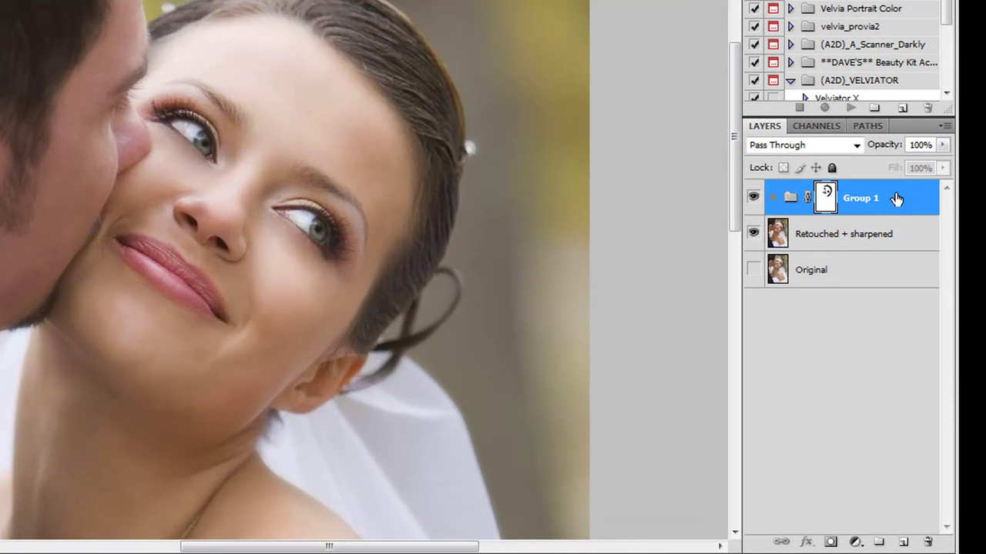
left_click(942, 145)
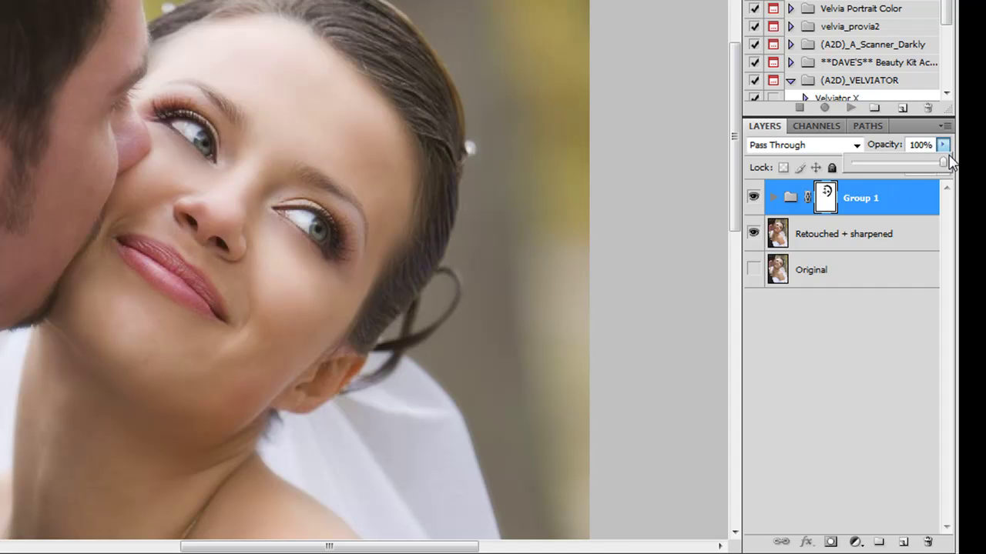
mouse_move(943, 163)
left_mouse_down()
mouse_move(880, 162)
mouse_move(952, 165)
left_mouse_up()
left_click(889, 332)
left_click_drag(900, 214, 902, 541)
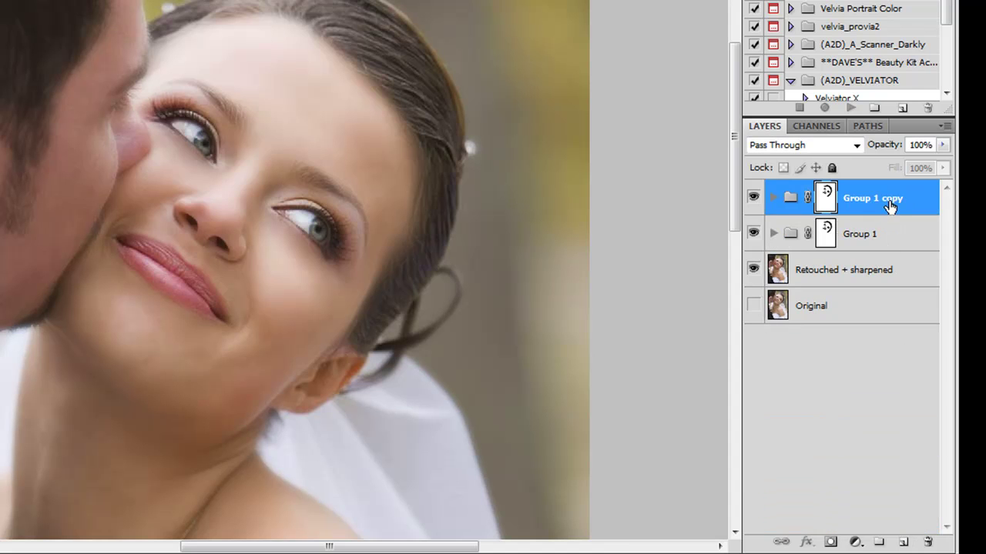
- Select both Group 1 and Group 1 copy and nest them together in a new layer group
left_click(924, 144)
left_click(814, 397)
left_click(858, 200)
left_click(860, 236, "shift")
left_click_drag(861, 236, 881, 540)
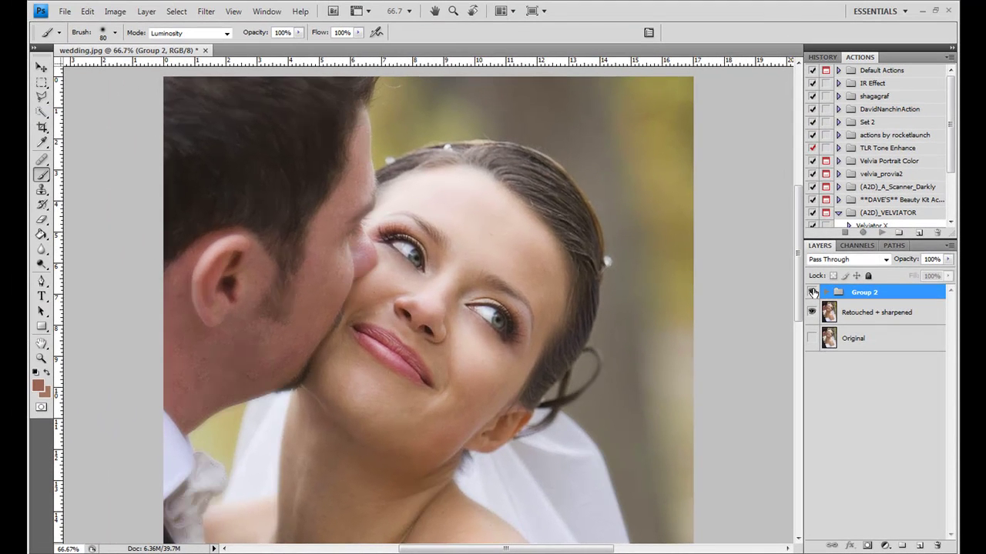
- Toggle the visibility of Group 2 several times to compare the portrait with and without the combined glow
left_click(754, 191)
key("ctrl+minus")
scroll(730, 339, "down", 3)
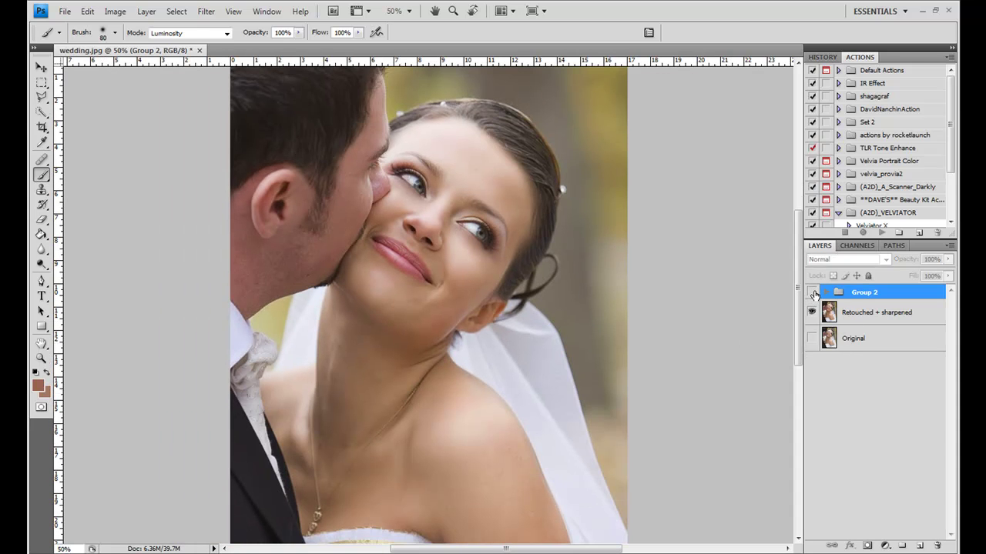
left_click(812, 293)
left_click(813, 293)
left_click(812, 293)
left_click(813, 294)
left_click(813, 294)
- Lower the opacity of Group 2 to moderate the glow, and compare the portrait with the group hidden and shown
left_click(948, 259)
left_click_drag(950, 276, 929, 278)
left_click(887, 400)
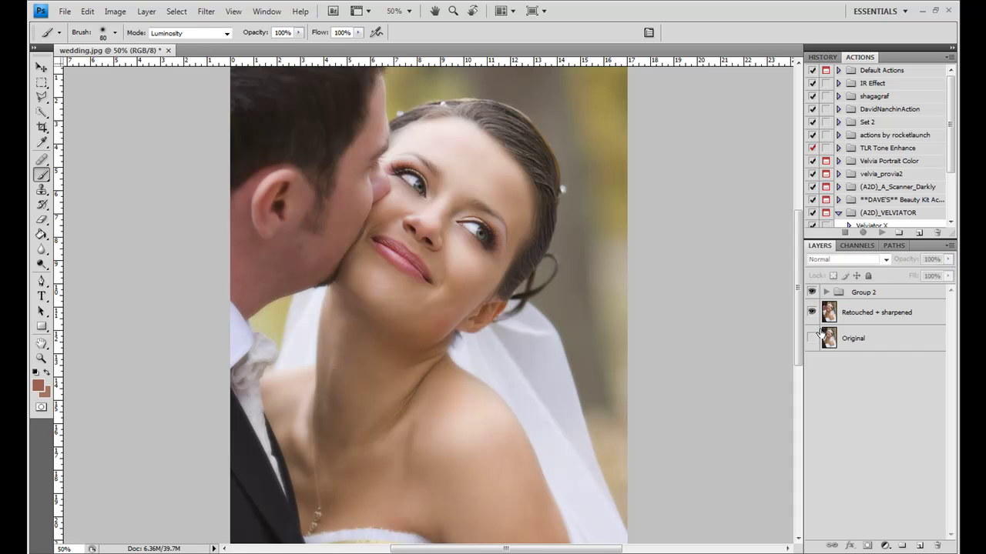
left_click(813, 294)
left_click(813, 294)
left_click(812, 294)
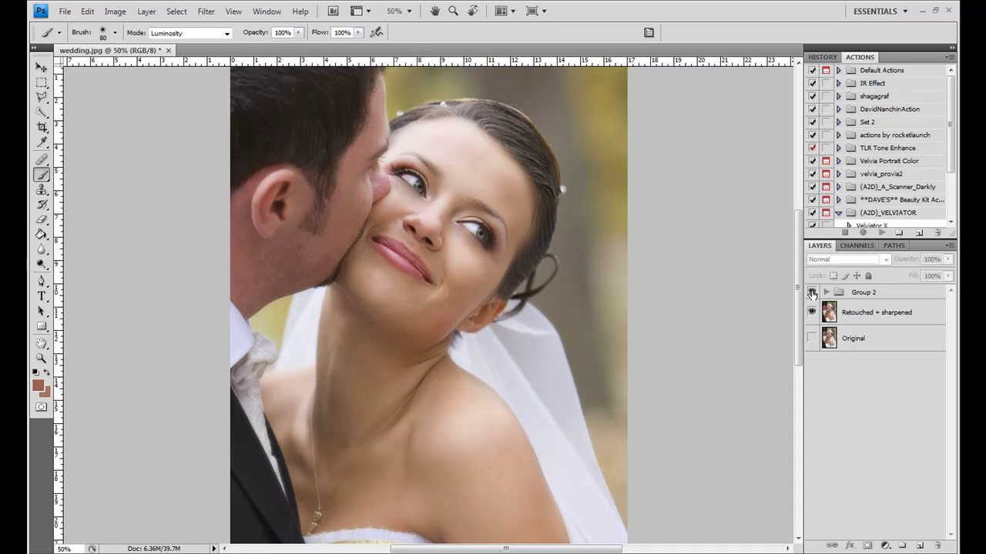